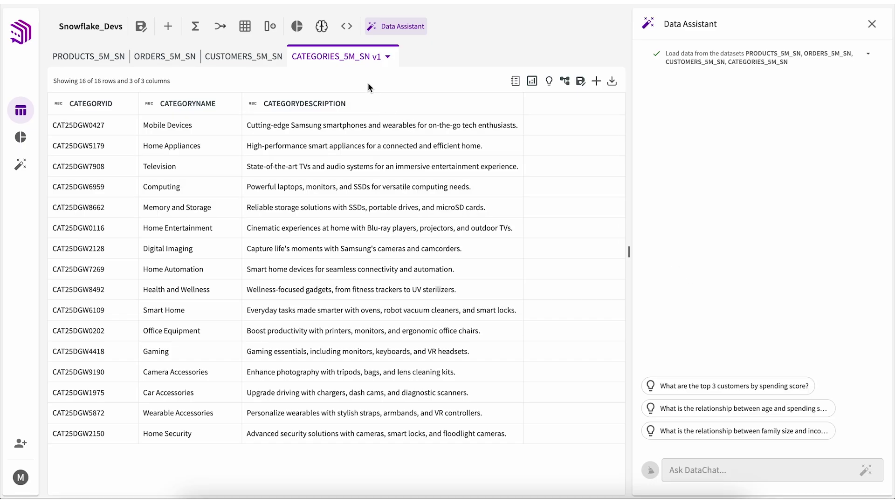
Browse the CUSTOMERS, ORDERS and PRODUCTS tables, then switch to the full-page assistant chat.
click(249, 59)
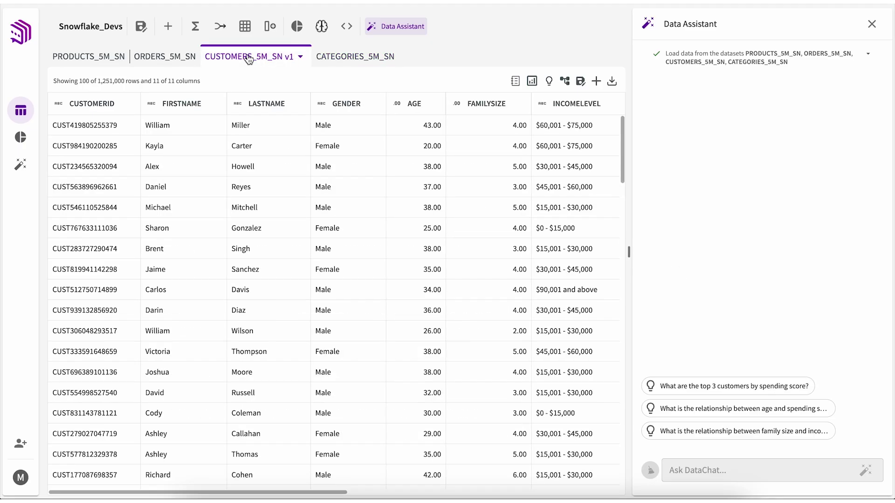
click(176, 59)
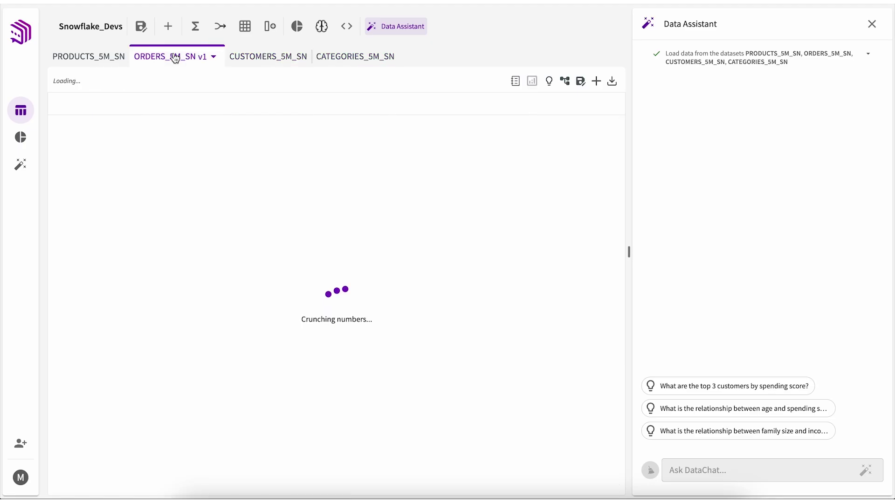
click(89, 57)
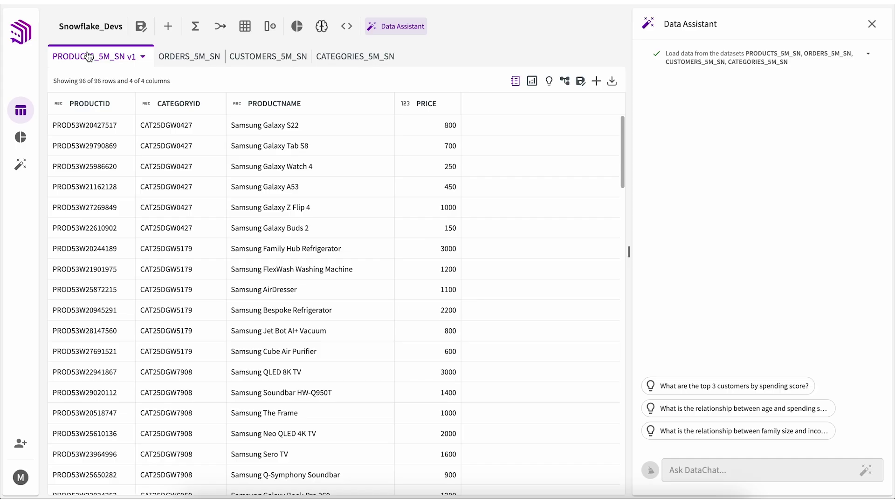
click(22, 166)
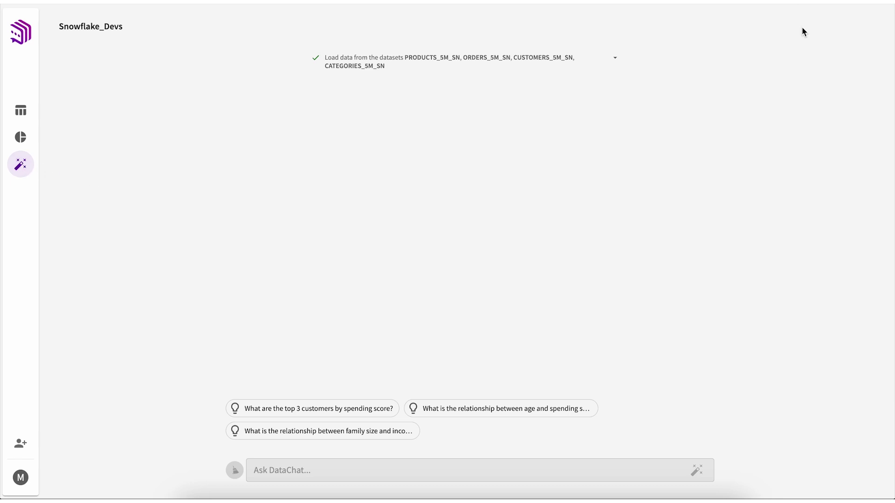
Ask for a bar chart of total television sales by income level for Californians aged 20–40.
click(567, 471)
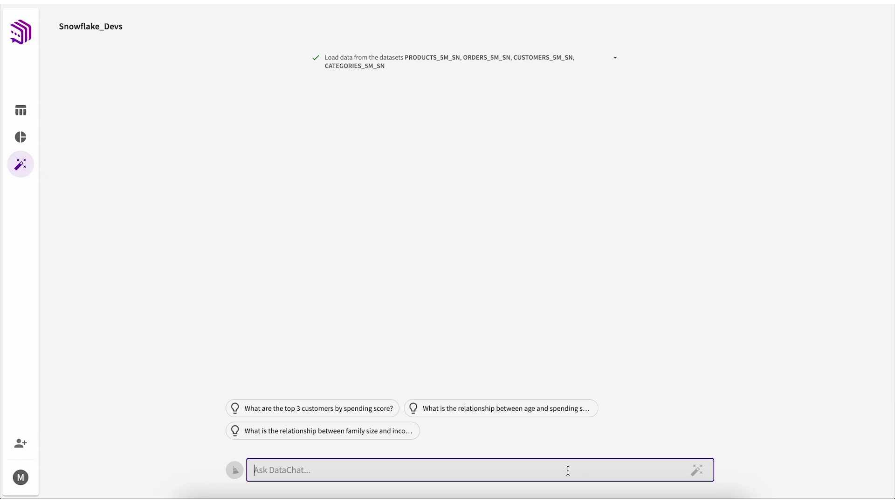
text(Show me a bar chart of total television category sales by income level for California for people between the ages of 20 and 40.)
key(Return)
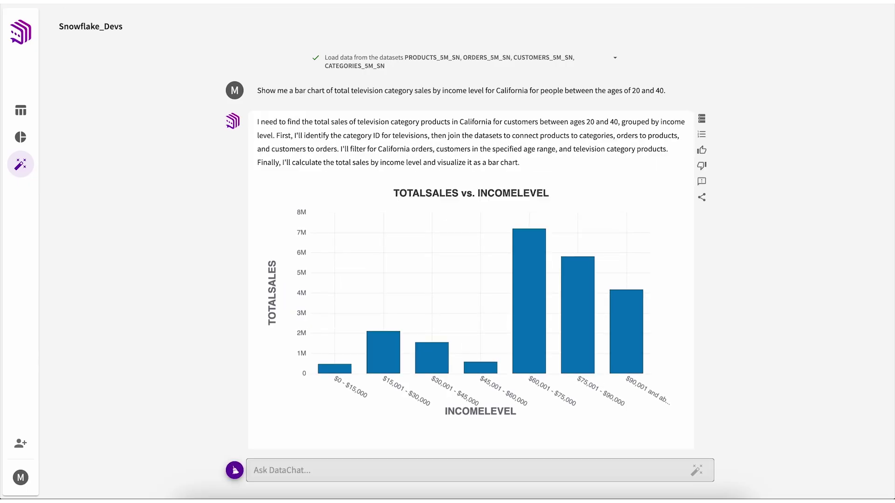
Inspect the income-level chart bars and its 13-step workflow, then start a new conversation topic.
mouse_move(493, 372)
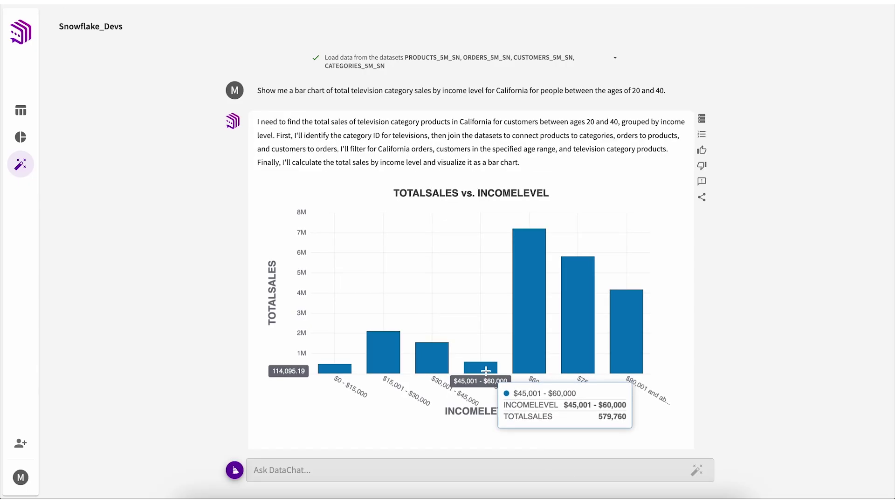
mouse_move(574, 326)
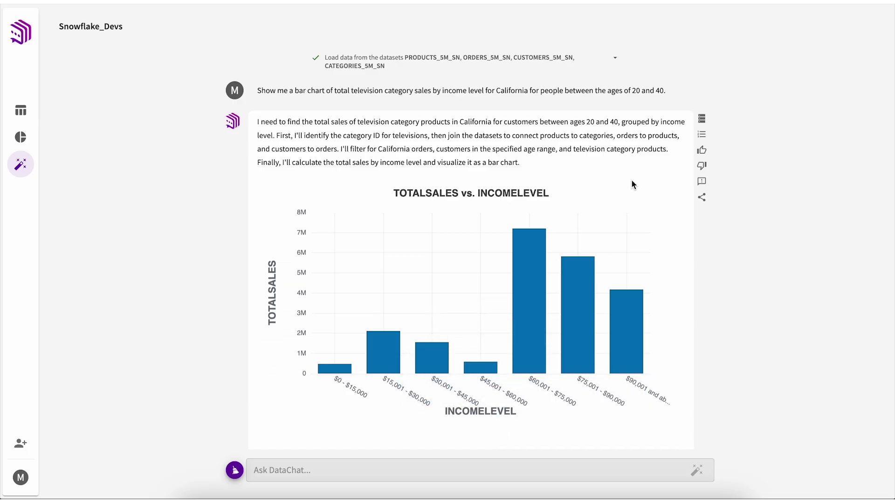
click(702, 140)
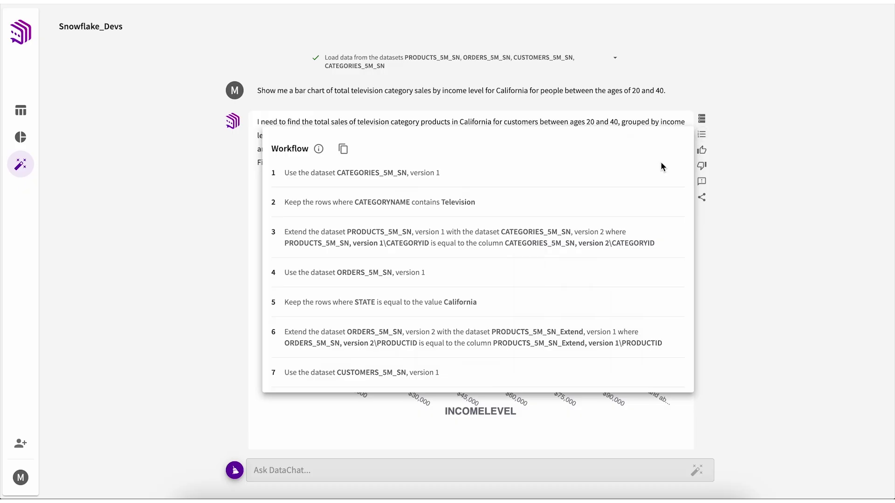
scroll(661, 163, down, 5)
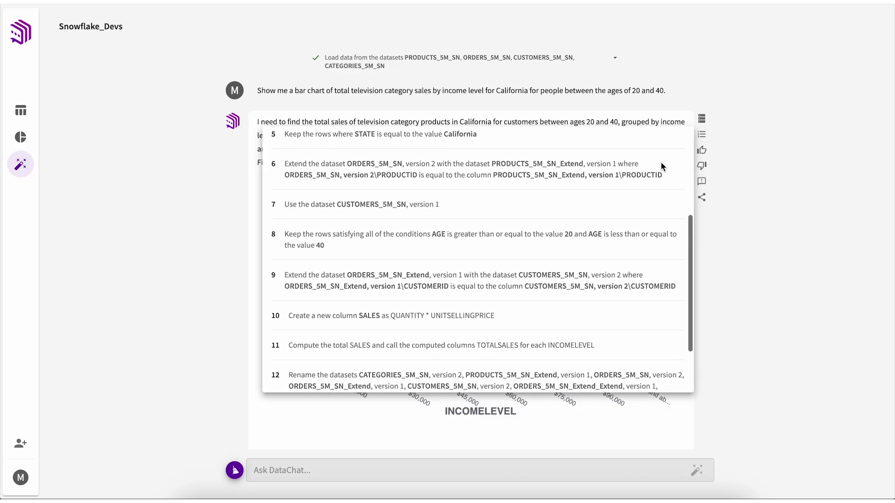
scroll(660, 161, down, 2)
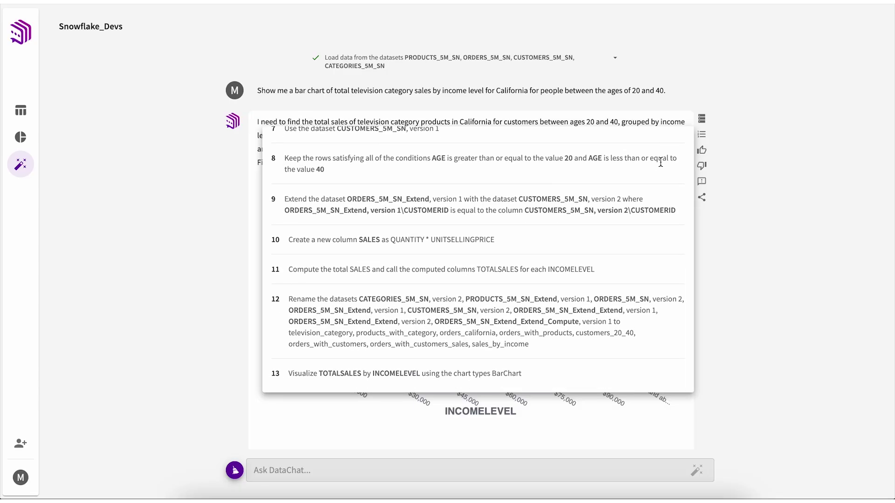
click(704, 141)
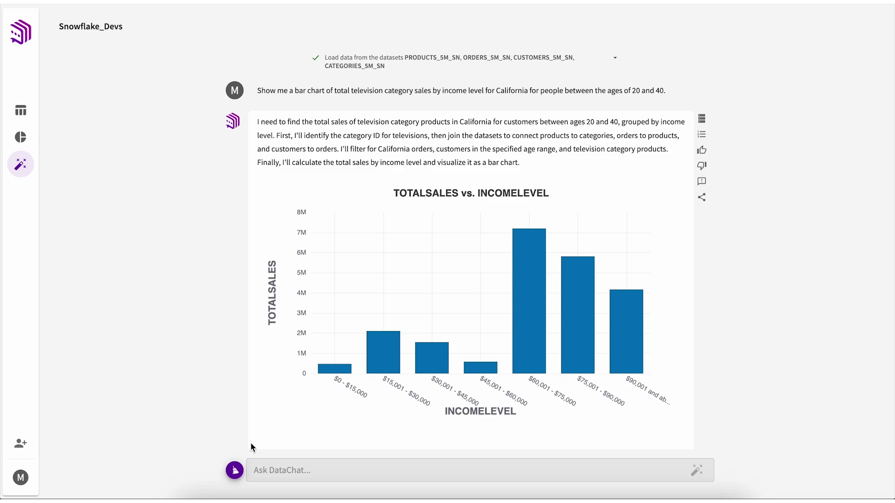
click(235, 471)
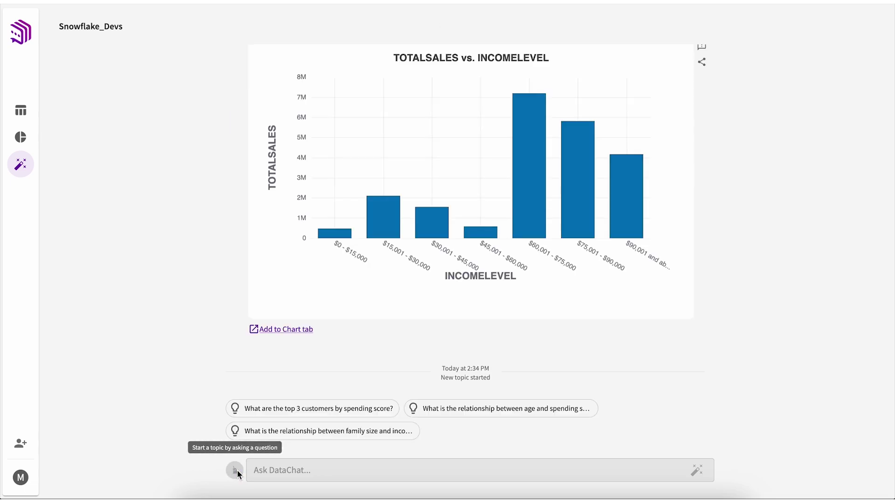
Ask for category sales in the Christmas season versus the rest of the year, and show its workflow.
click(274, 470)
text(Create a comparison bar chart for total category sales split by Christmas season vs. the rest of the year for all years)
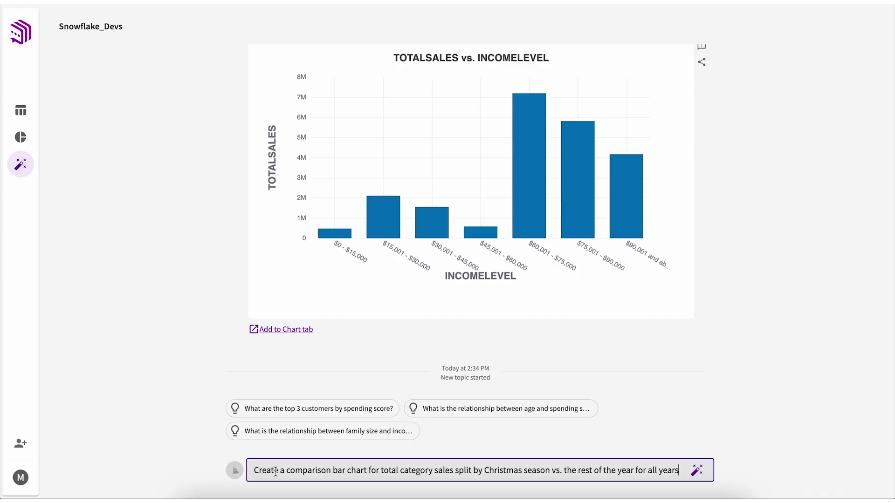
key(Return)
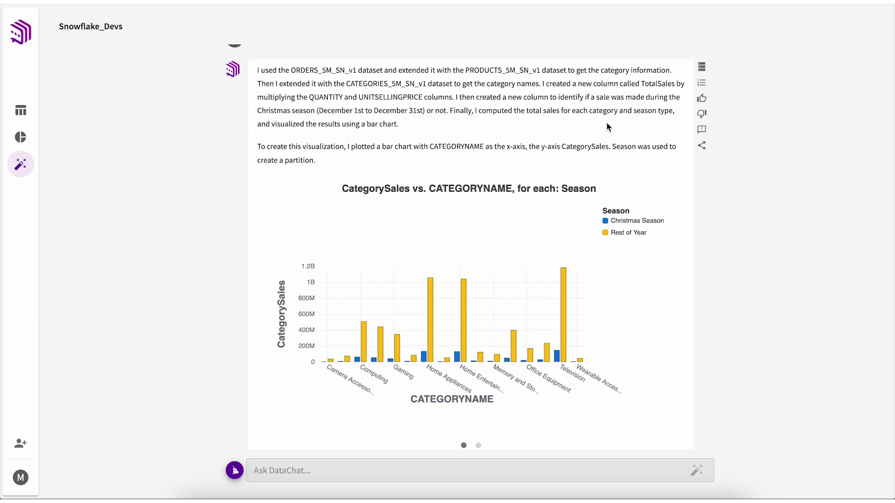
click(704, 84)
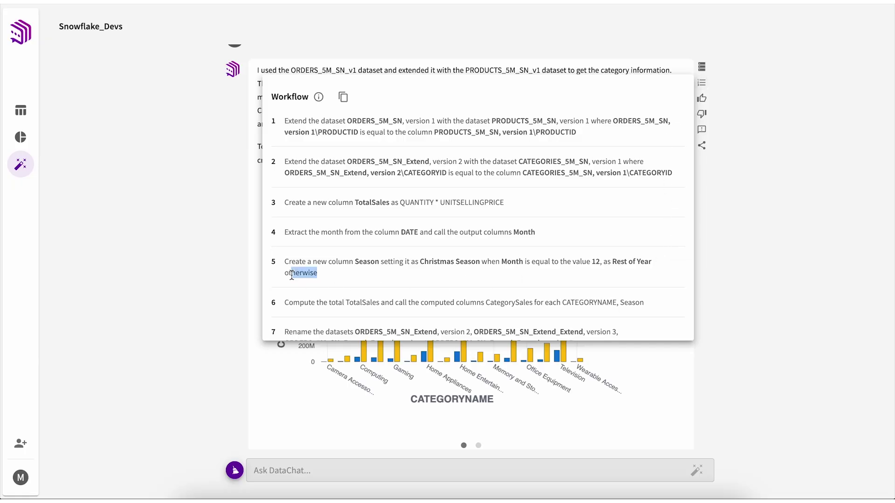
Review the season chart's 8-step workflow, scrolling through its steps, then close it.
drag(292, 276, 286, 264)
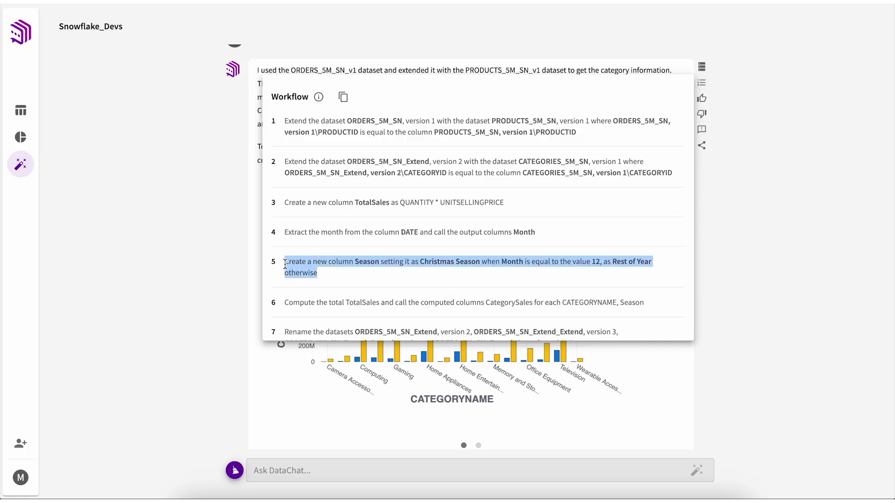
click(376, 275)
scroll(375, 275, down, 3)
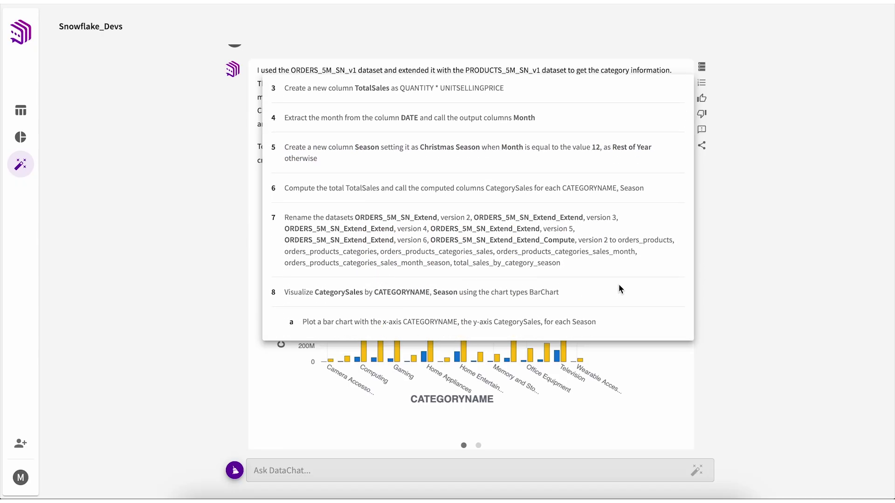
click(705, 88)
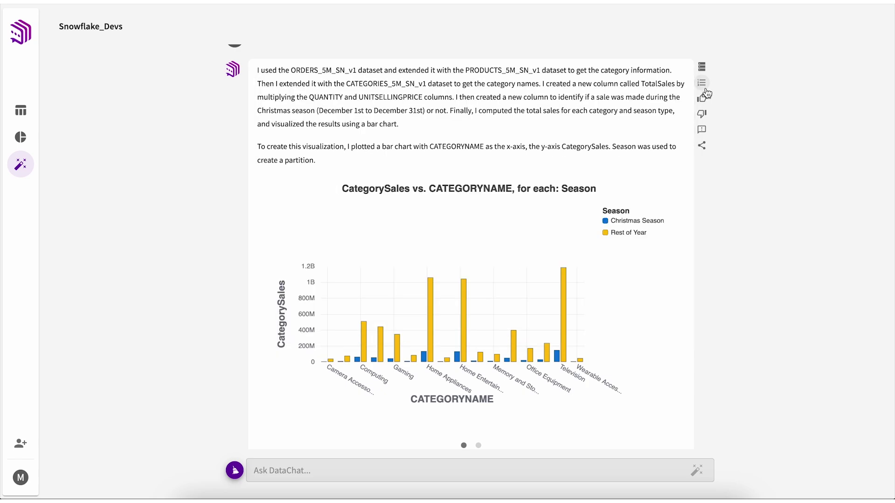
Save an ORDERS_5M_SN v1 definition: 'Christmas season is between Thanksgiving and December 25'.
click(24, 118)
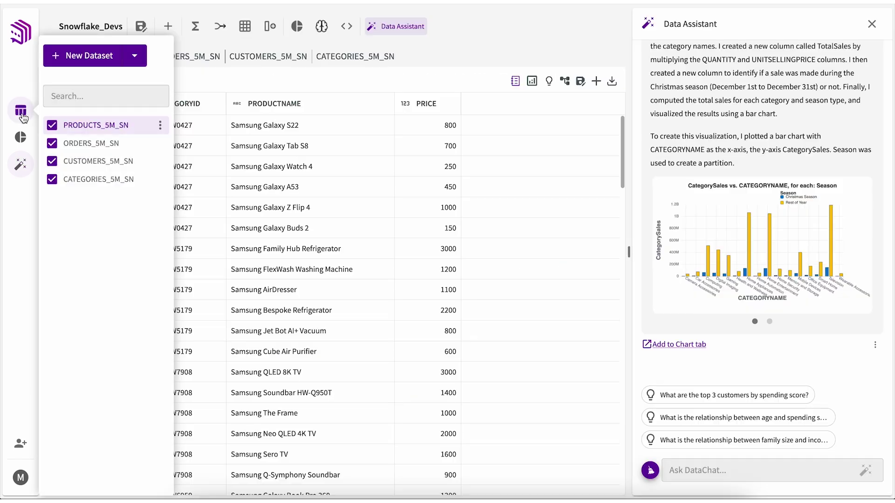
click(190, 58)
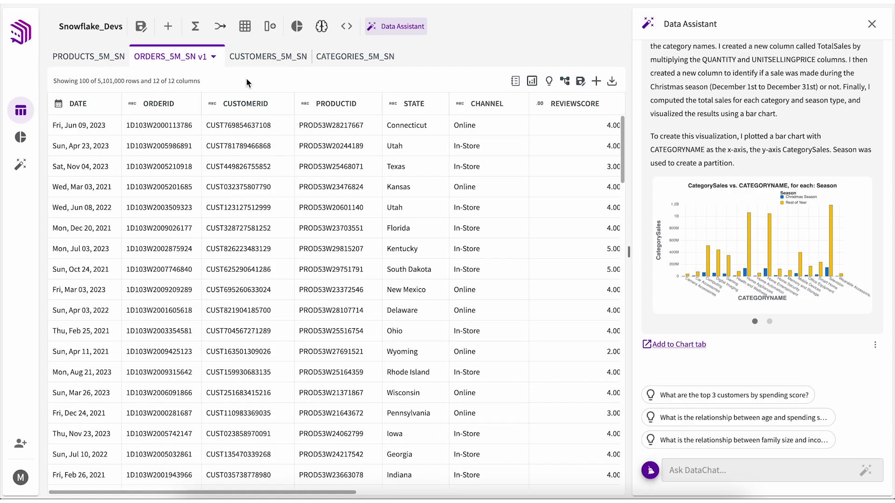
click(515, 81)
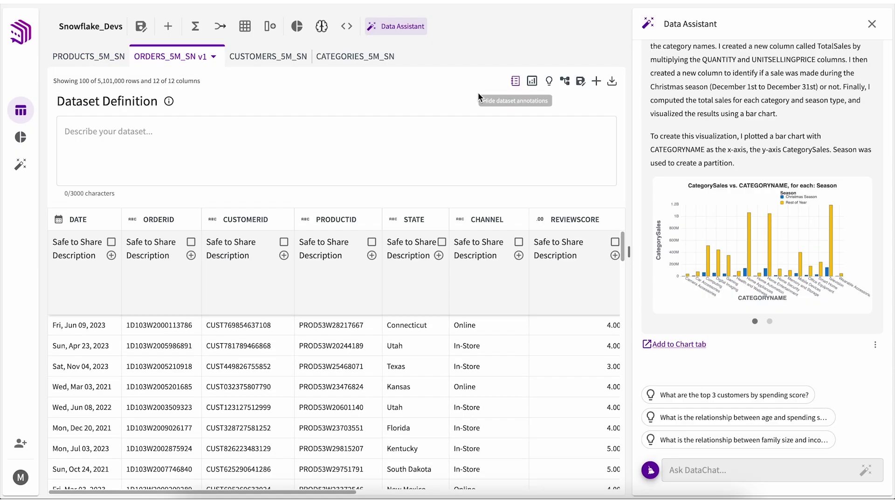
click(399, 129)
text(Chri)
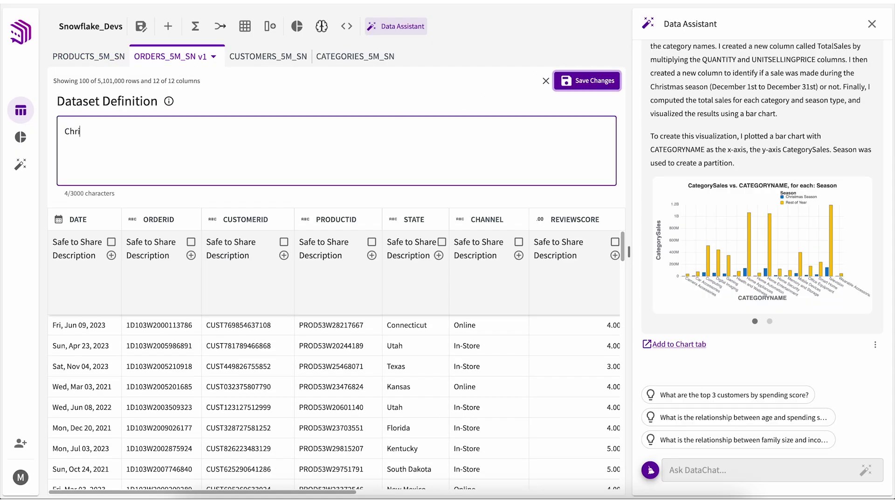
text(stmas season)
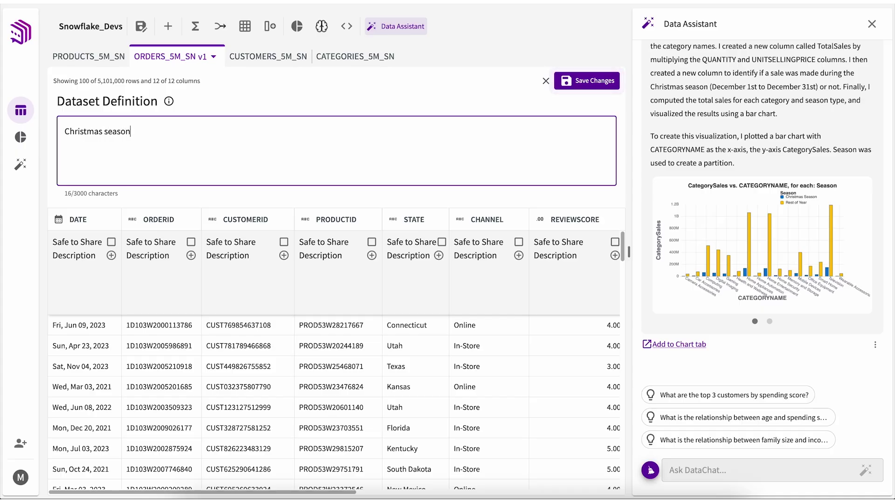
text( is between Thanksgiving)
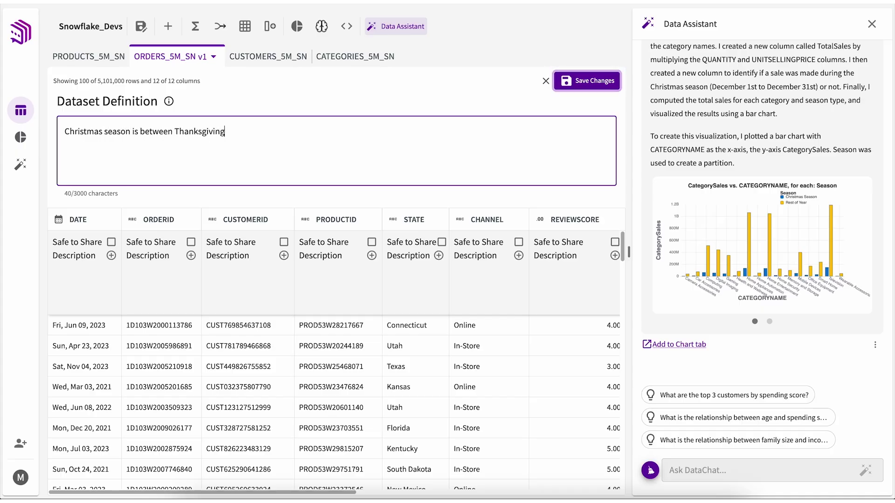
text( and December 25)
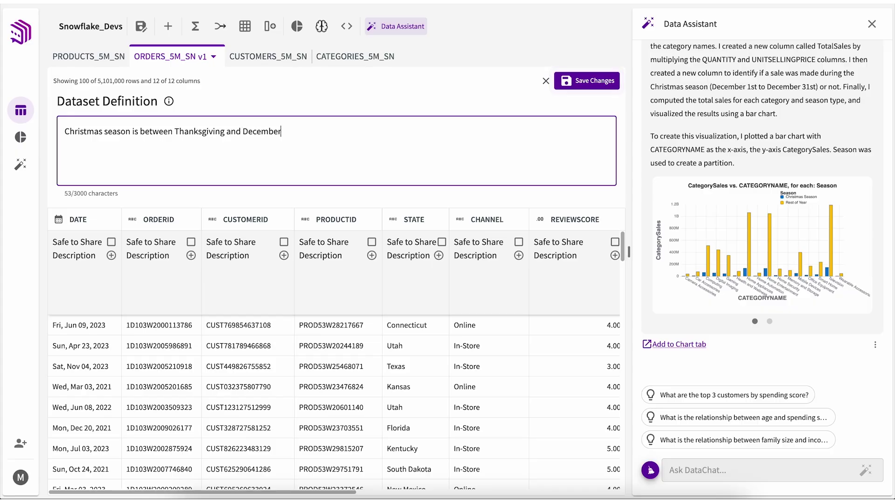
click(575, 82)
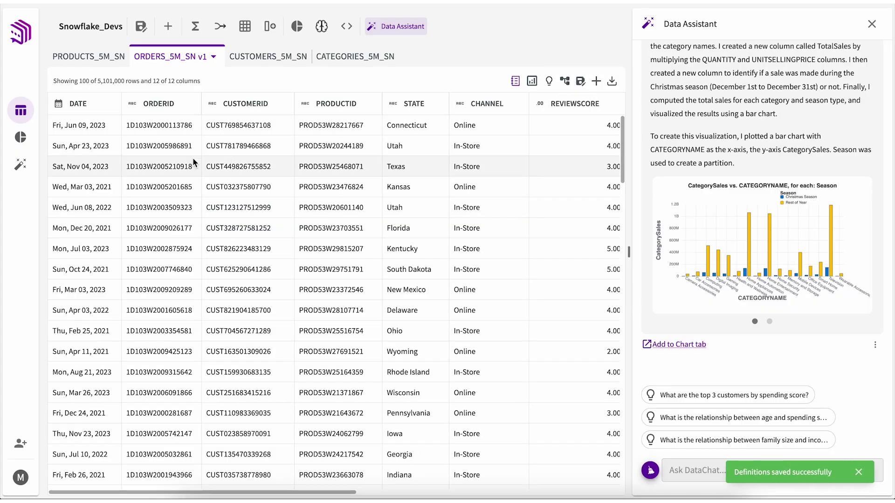
click(20, 164)
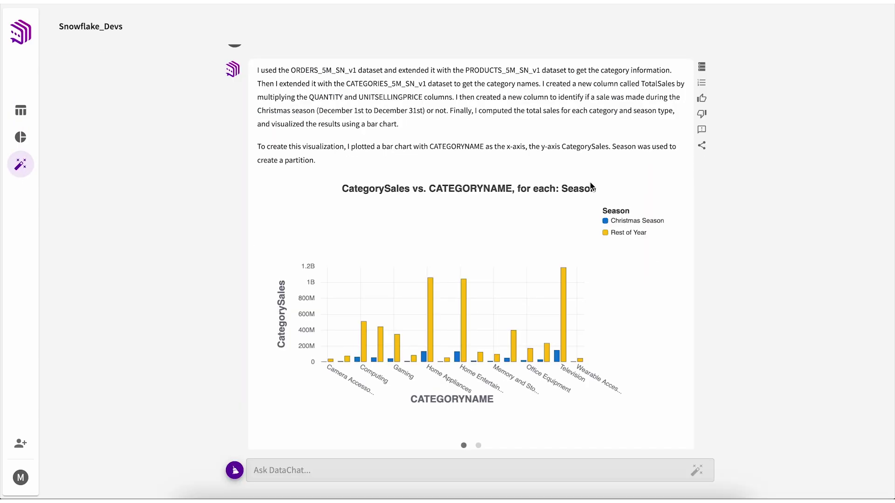
Ask for average sales per category comparing Christmas 2021, 2022, 2023 with the rest of the year.
click(460, 466)
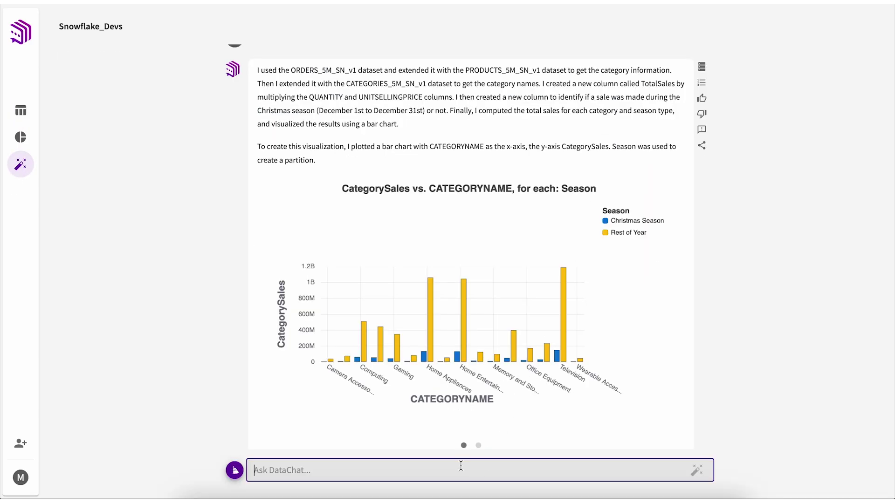
text(Create a comparison bar chart for category sales by averages split by Christmas season vs. the rest of the year for all years)
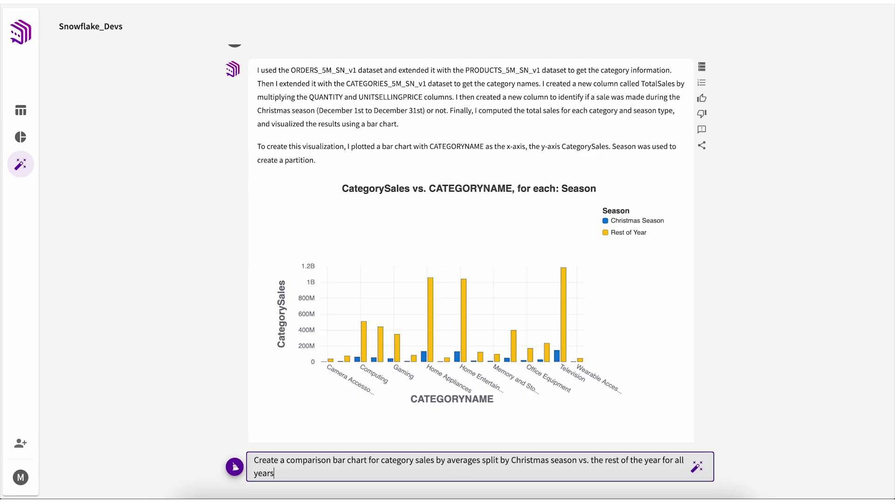
key(Return)
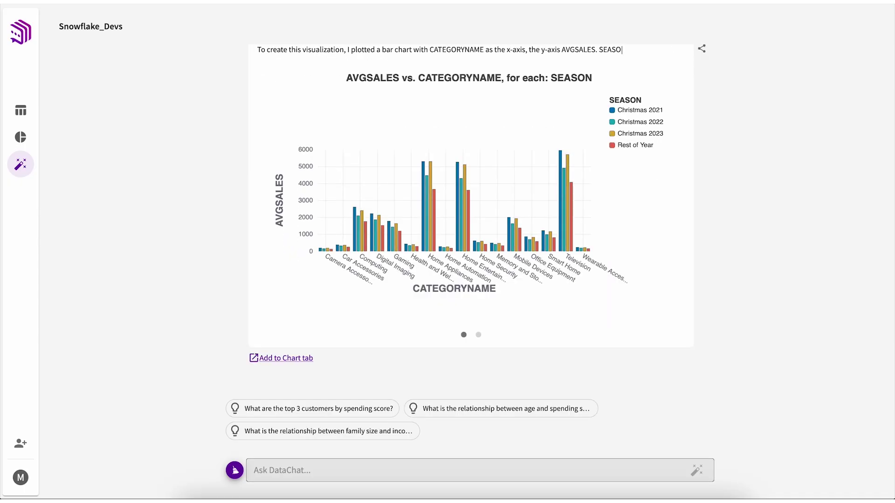
scroll(450, 418, up, 3)
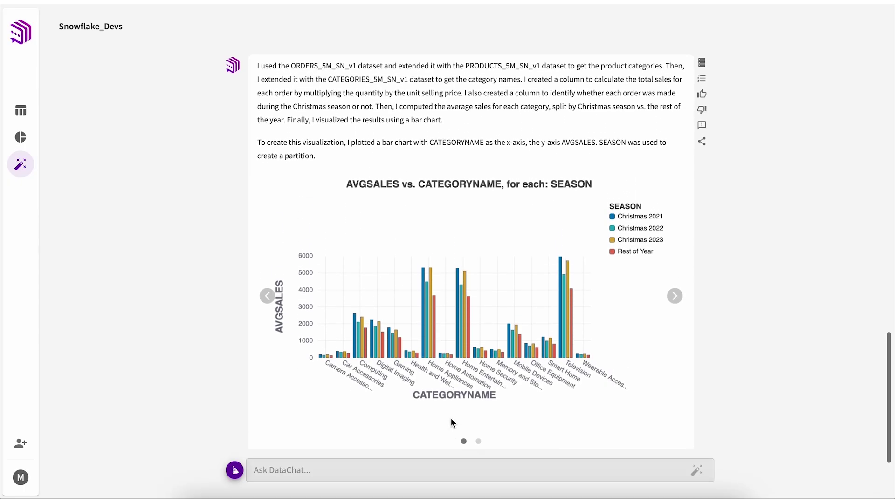
scroll(450, 417, up, 1)
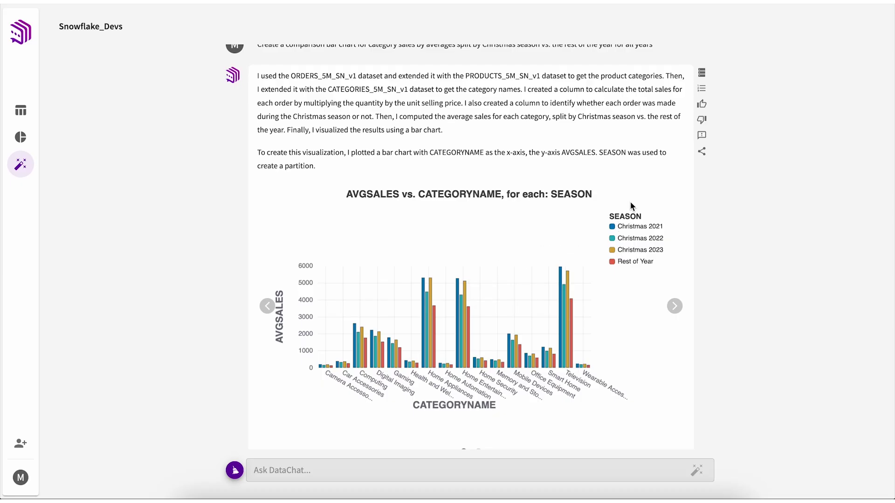
click(702, 90)
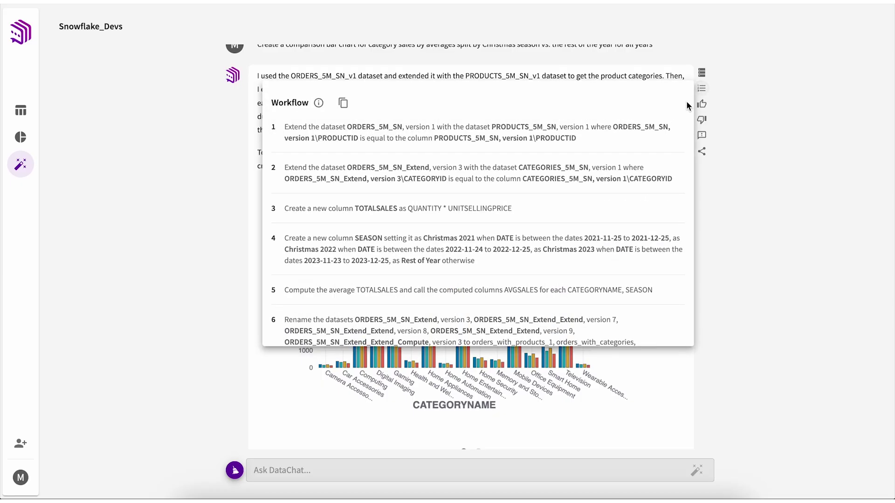
drag(561, 261, 281, 239)
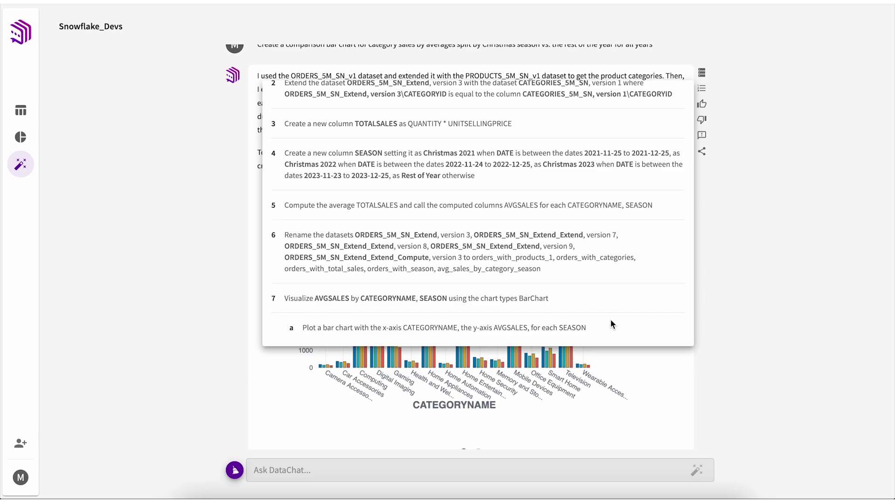
click(705, 96)
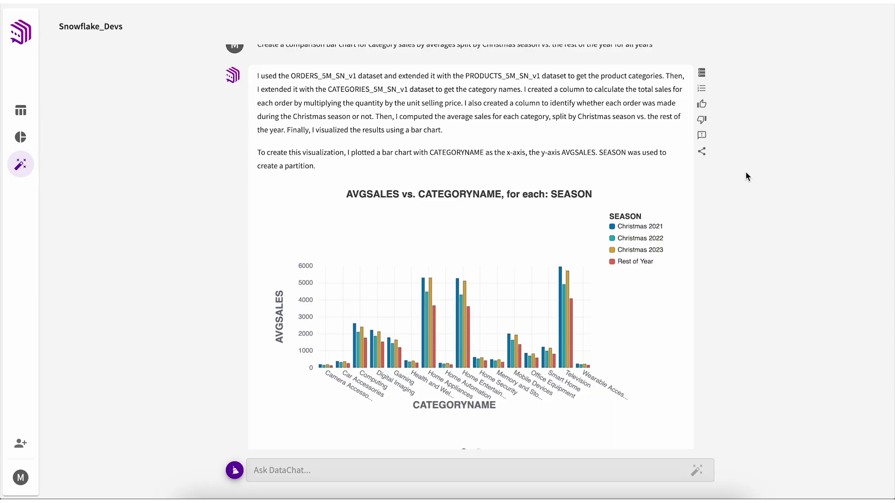